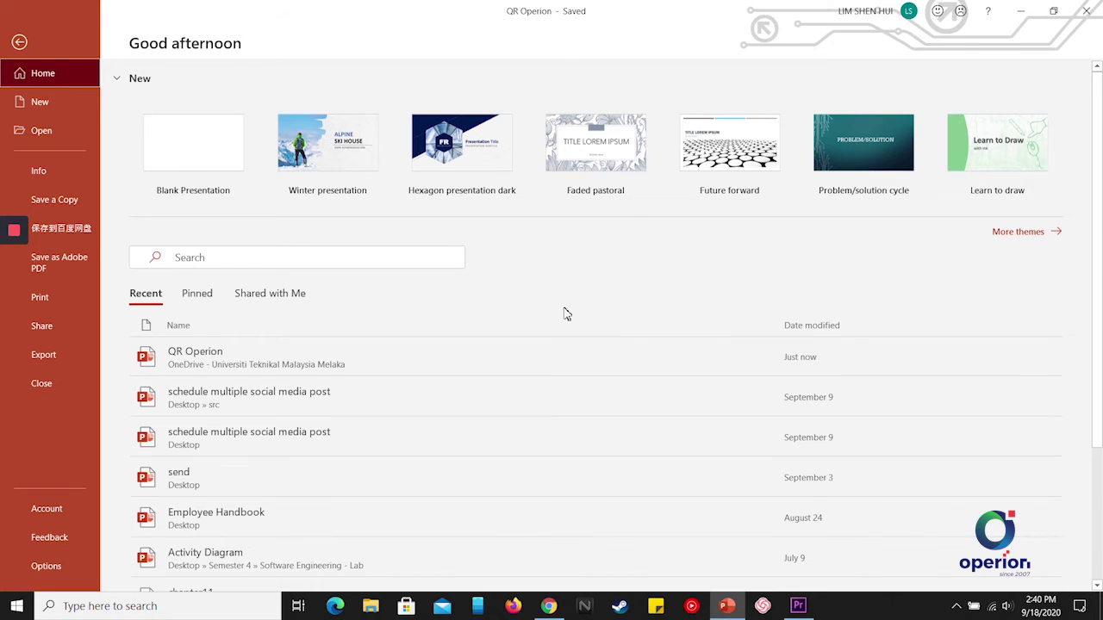
Step: Open the QR Operion presentation from the Recent files list on the Home screen
click(349, 366)
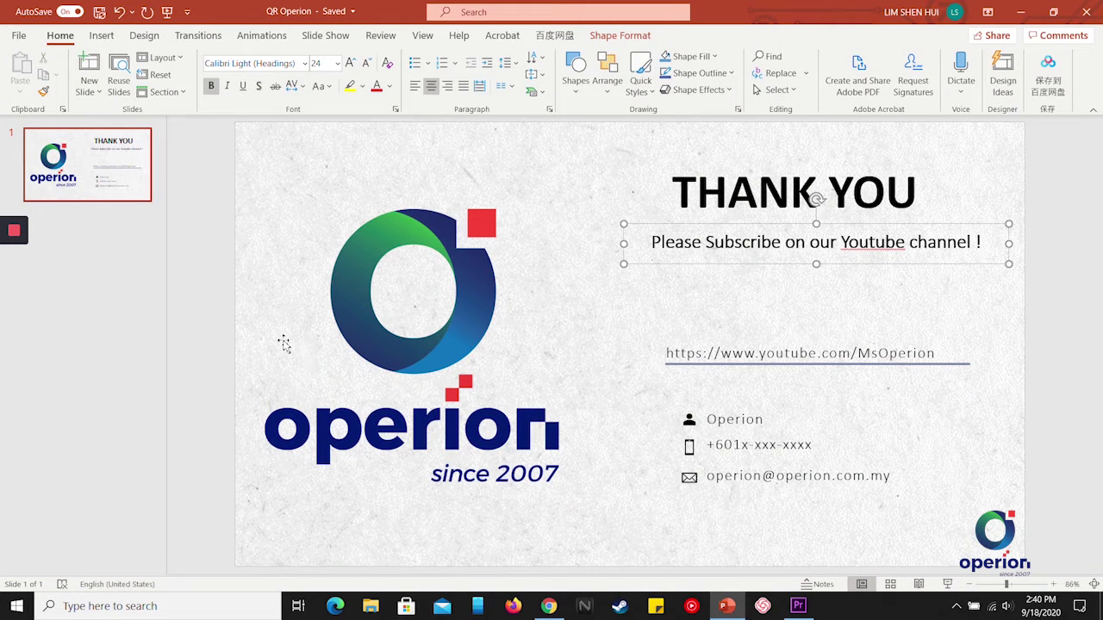
Step: Search the Office Add-ins store (Insert > Get Add-ins) for 'qr'
click(100, 39)
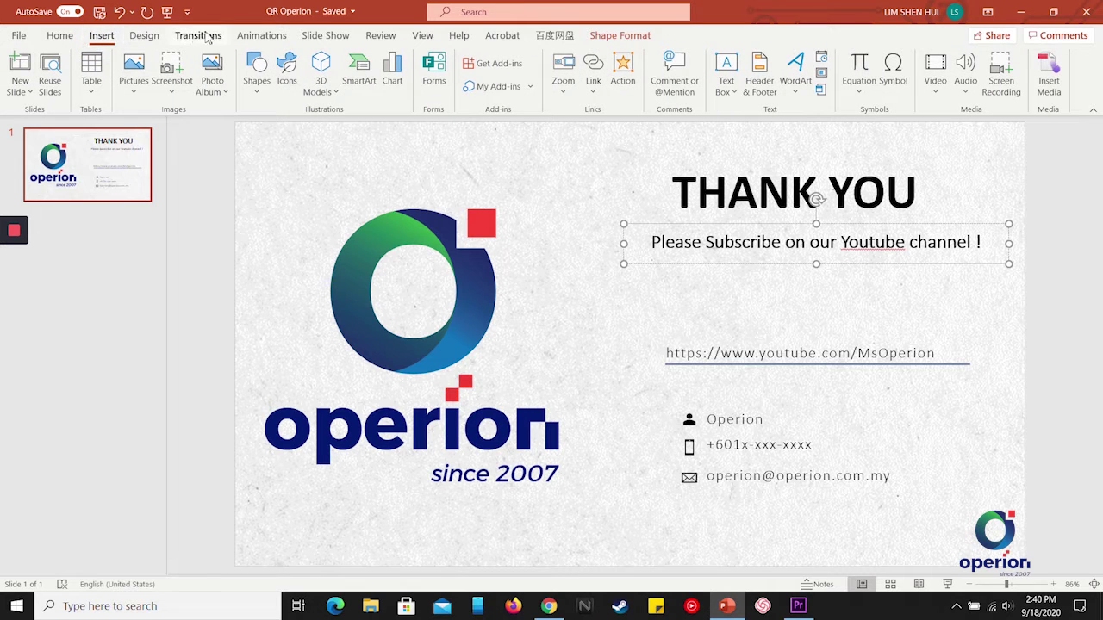
click(494, 69)
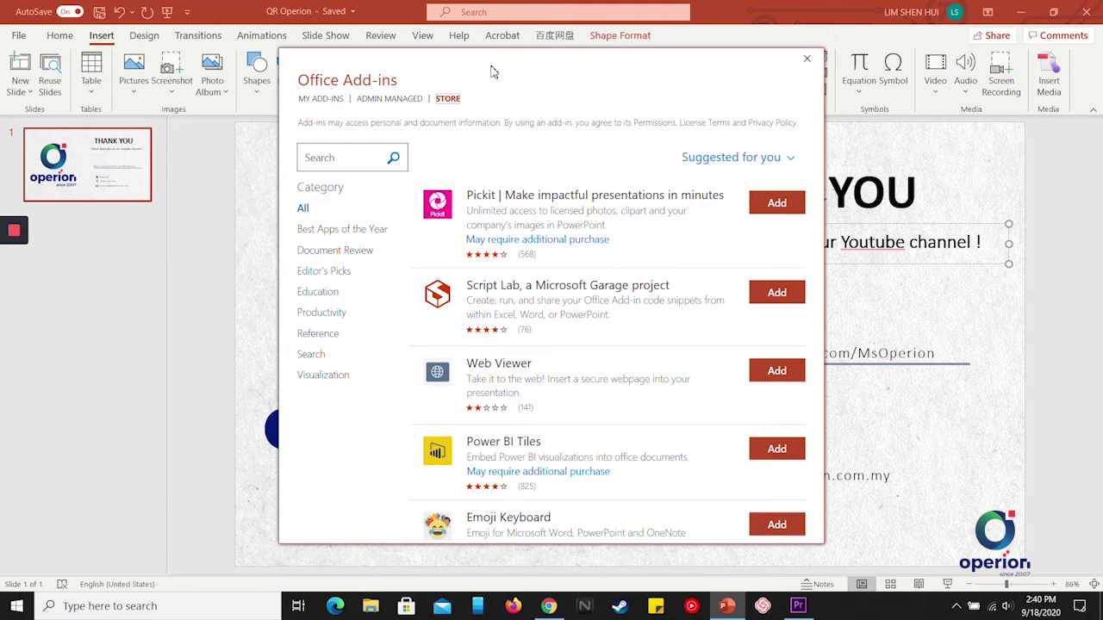
click(341, 159)
click(393, 162)
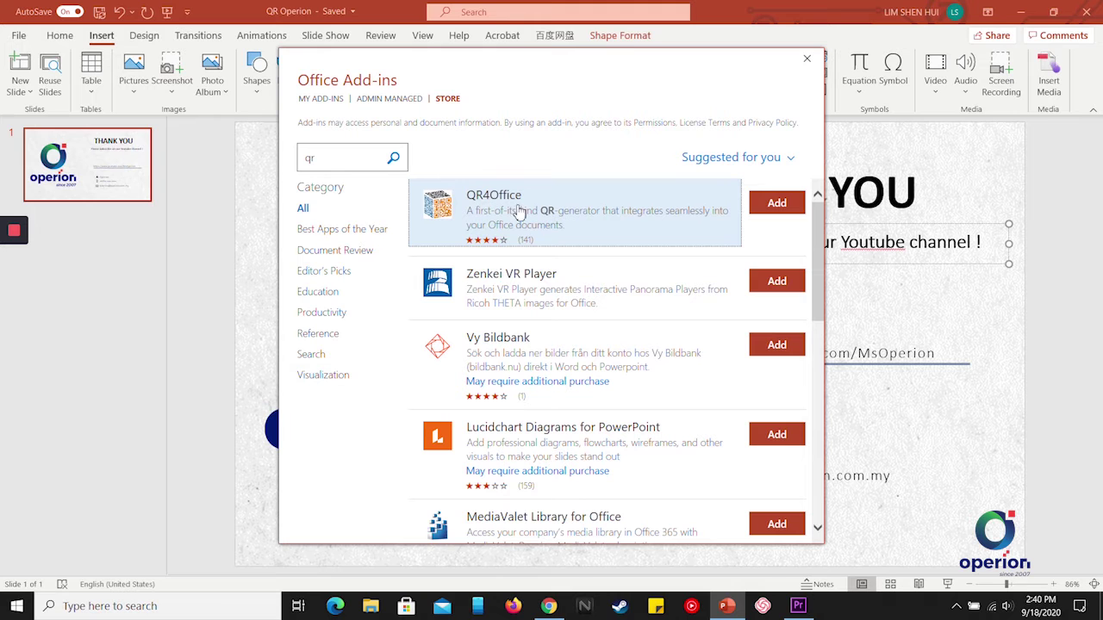
Step: Add the QR4Office add-in and accept its license terms
click(769, 208)
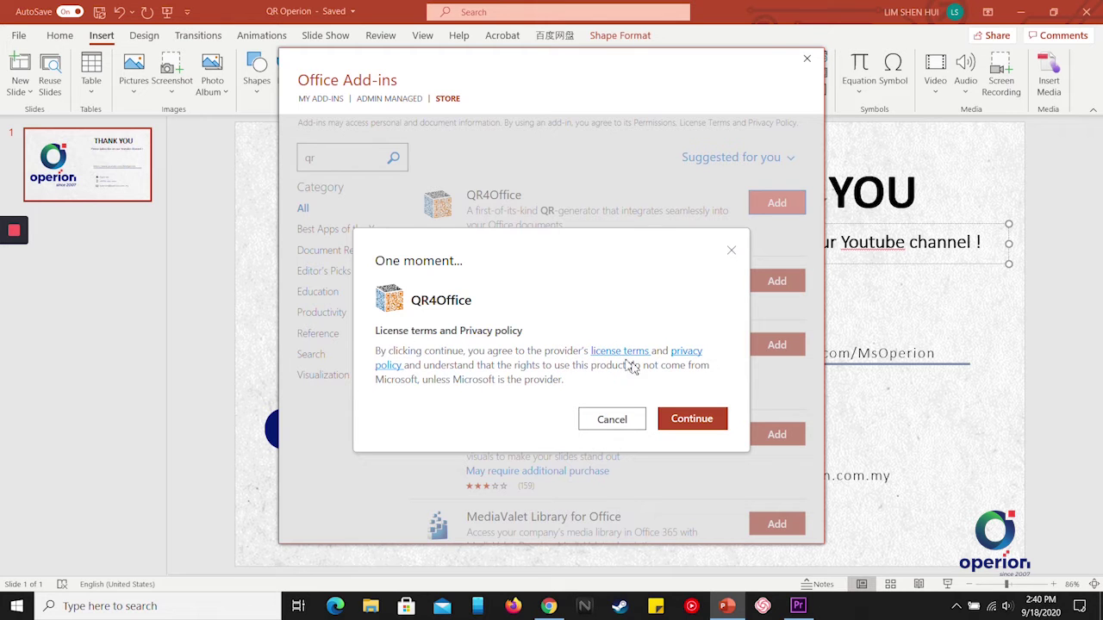
click(694, 421)
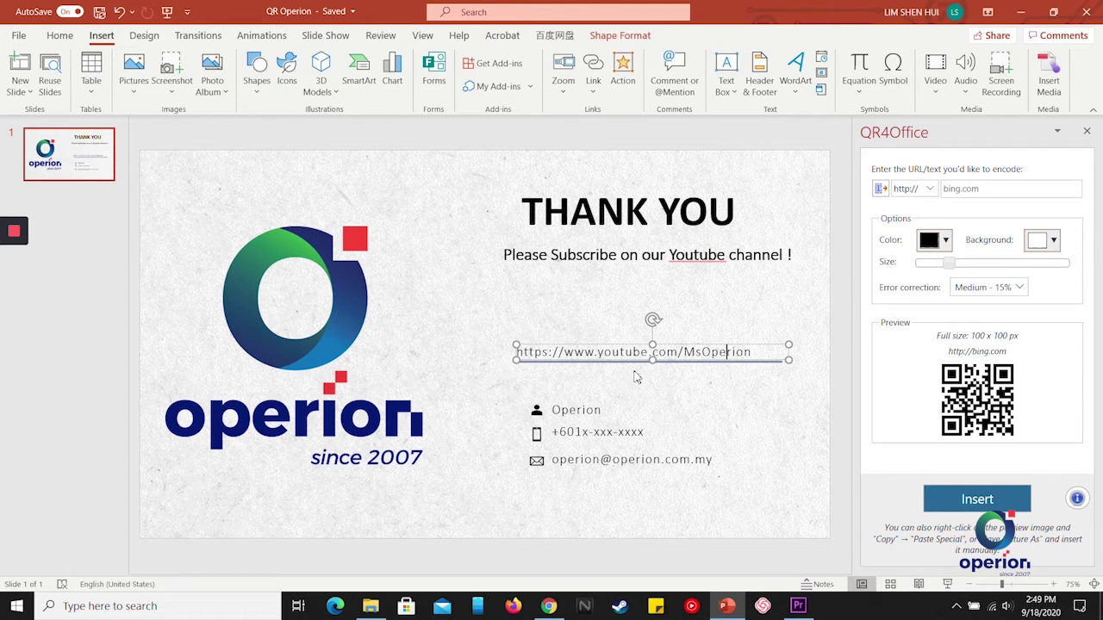
click(566, 352)
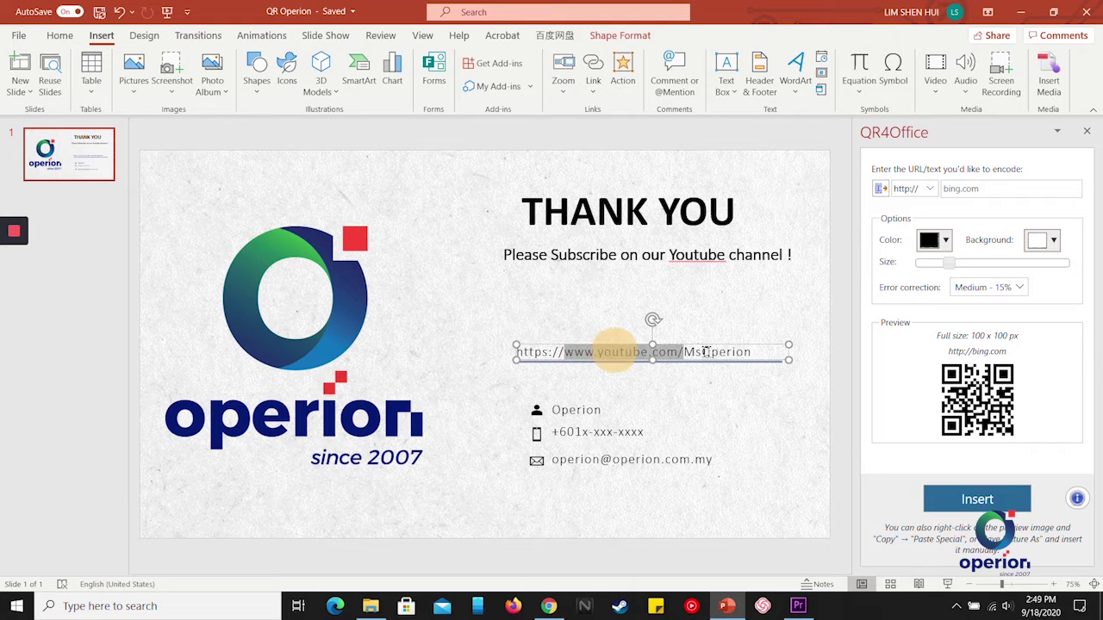
drag(566, 351, 740, 351)
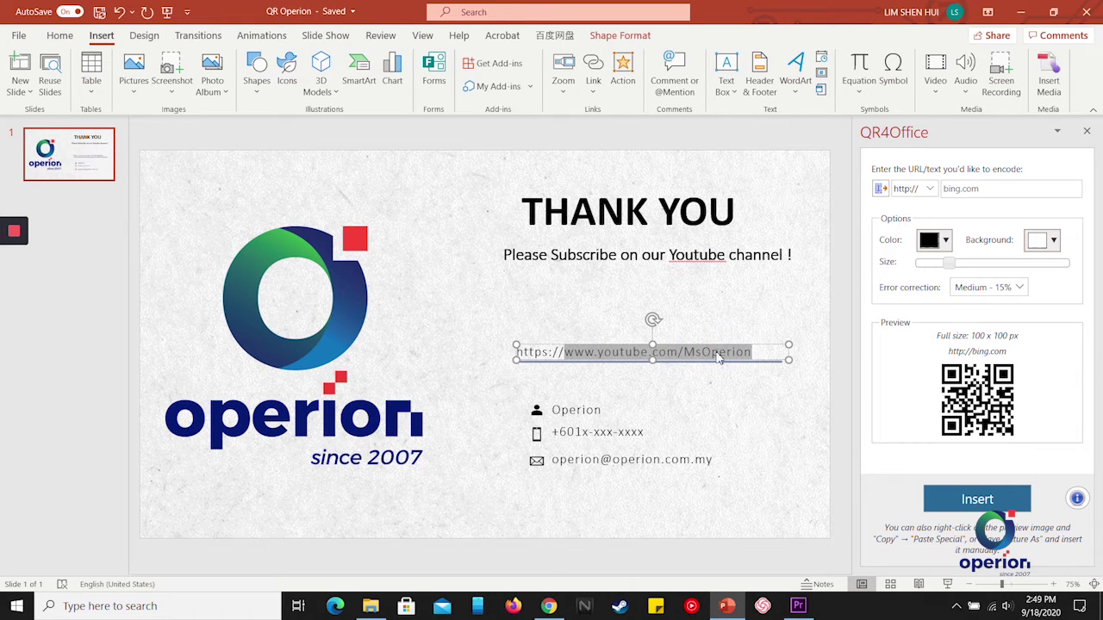
right_click(698, 355)
click(761, 228)
key(ctrl+v)
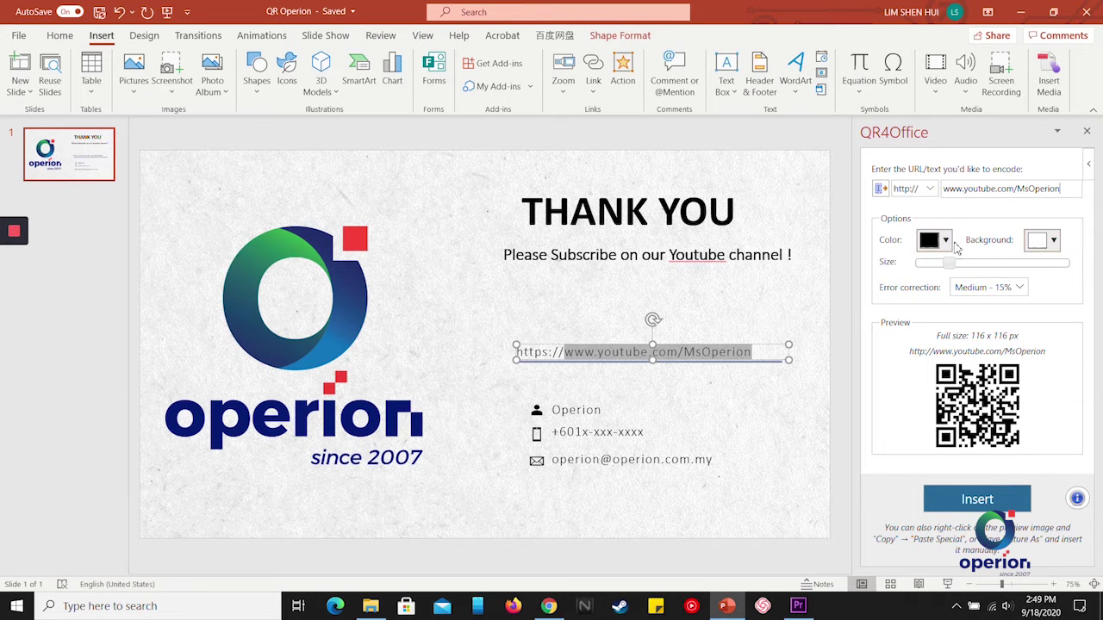
Step: Make the QR code red and enlarge it to 145 x 145 px
click(946, 241)
click(948, 285)
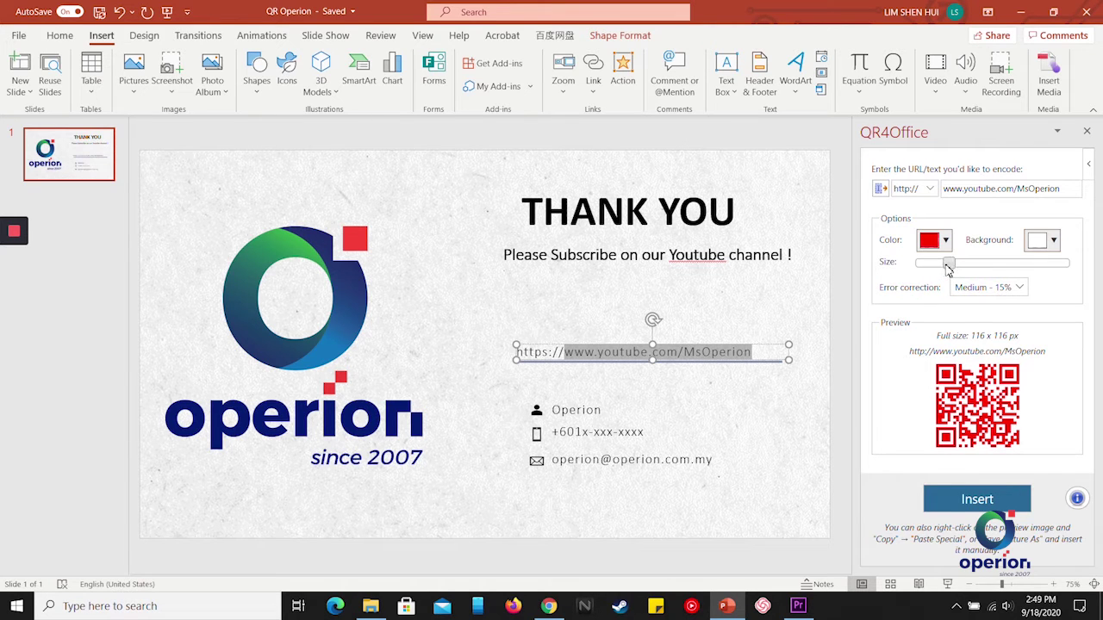
drag(949, 269, 963, 270)
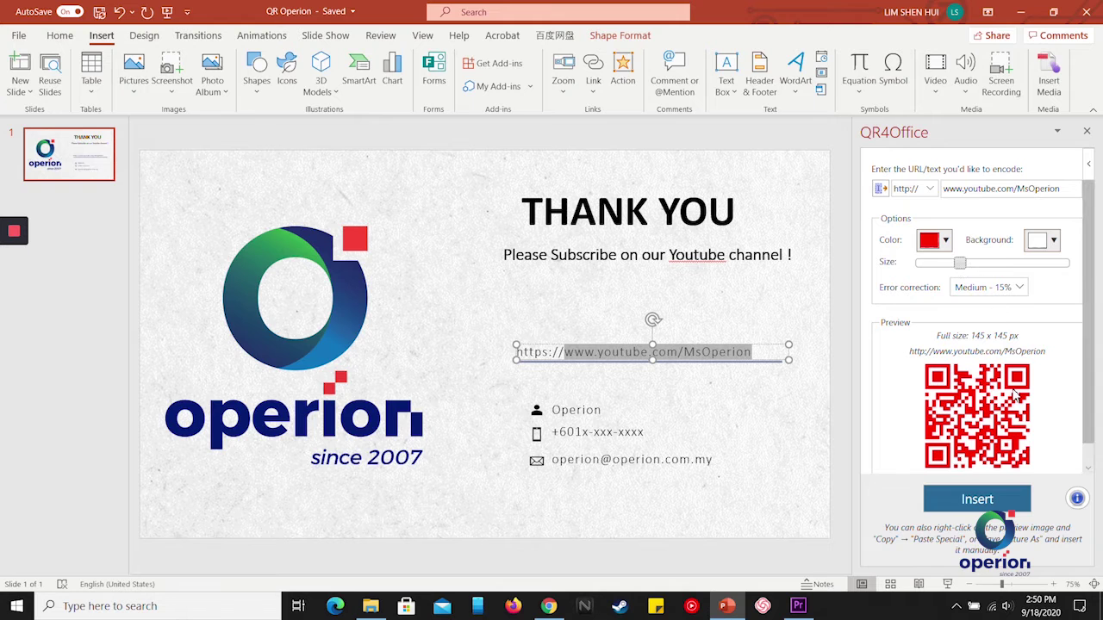
scroll(1017, 394, down, 1)
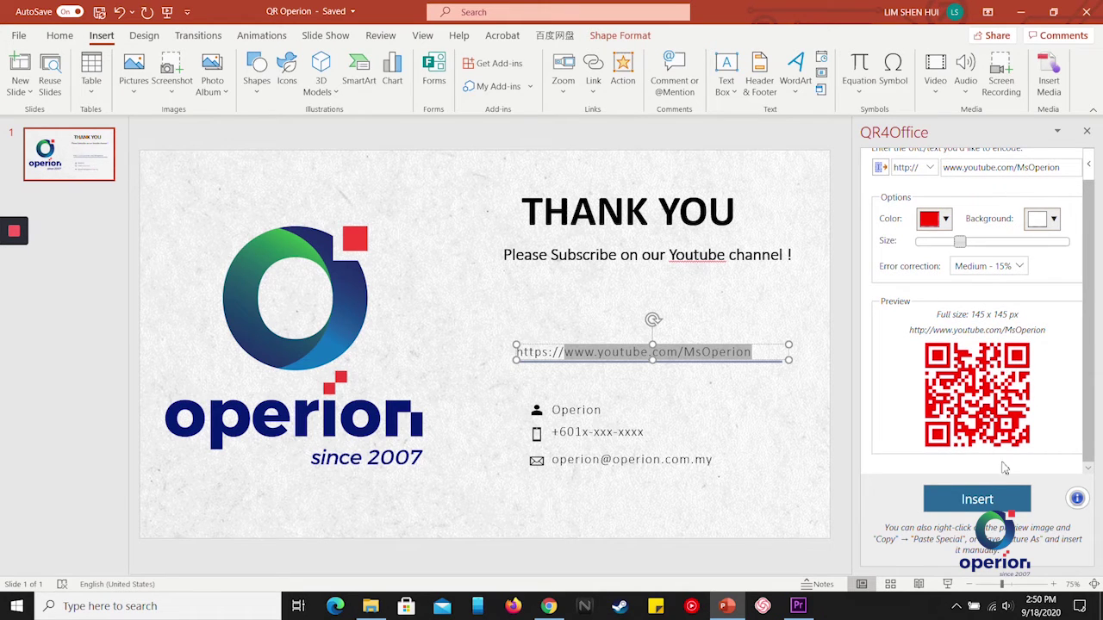
Step: Insert the red QR code and centre it above the YouTube link
click(977, 500)
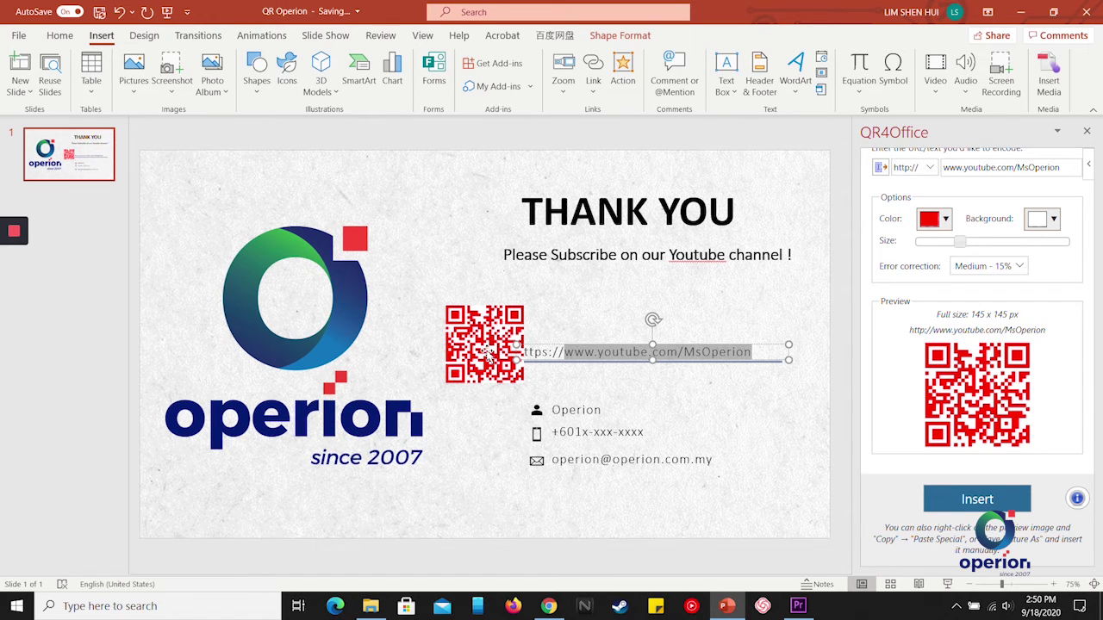
click(484, 354)
drag(485, 351, 636, 315)
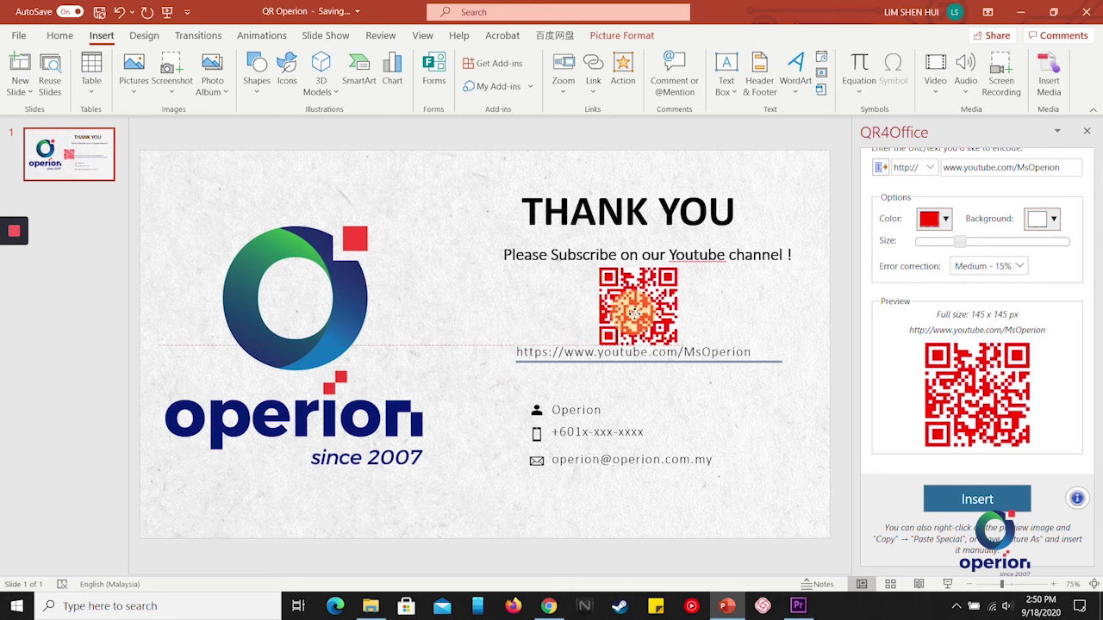
drag(636, 316, 642, 313)
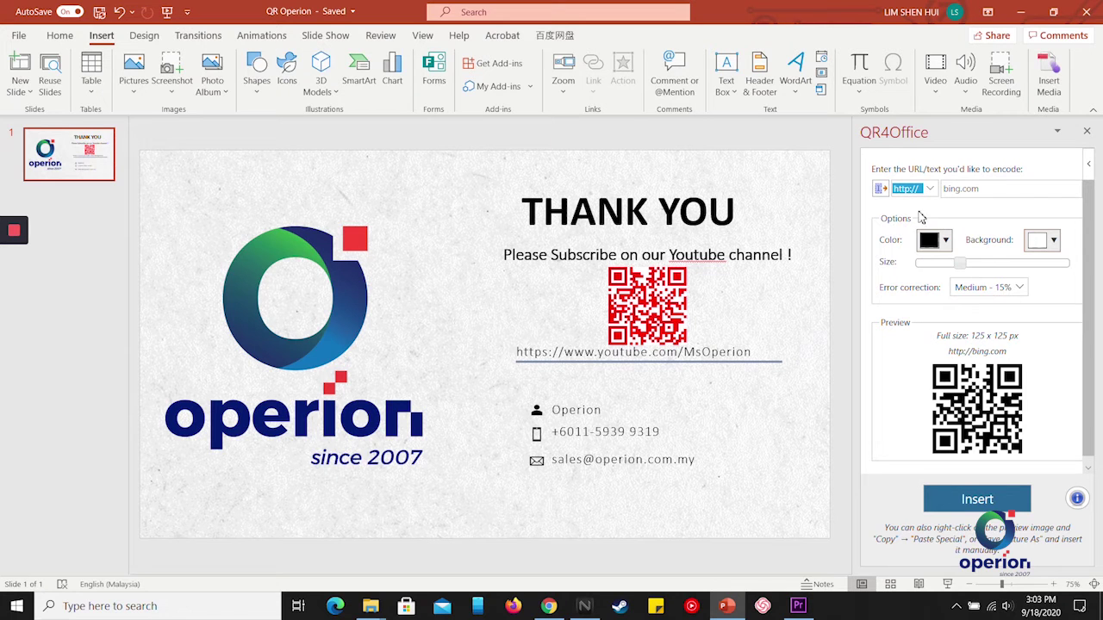
Step: Switch QR4Office to a phone code using the slide's number, prefixed with +
click(931, 195)
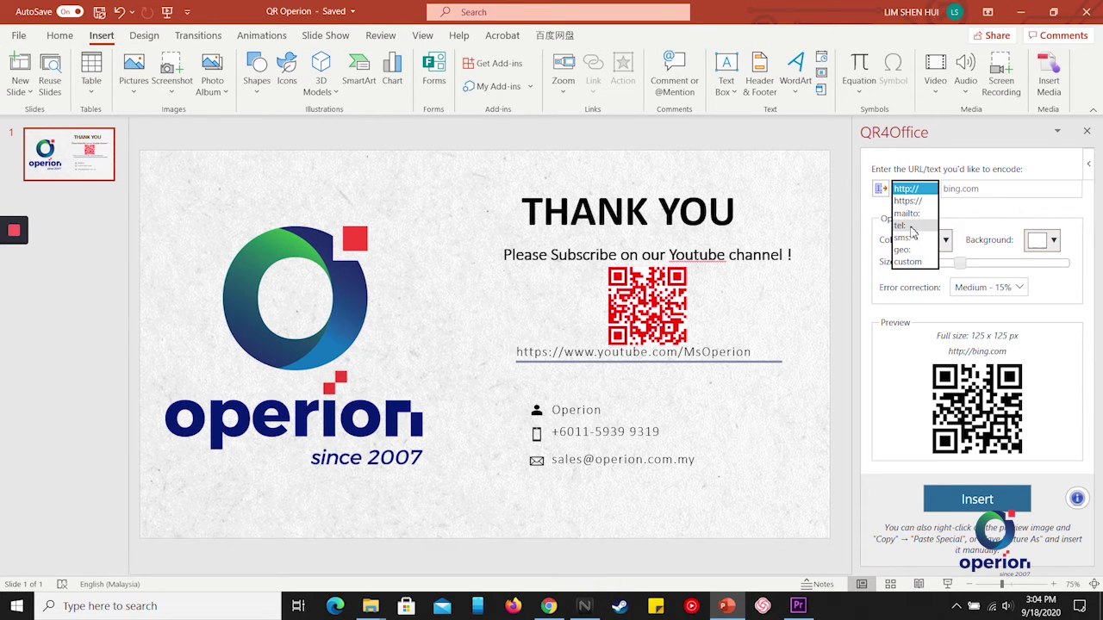
click(911, 229)
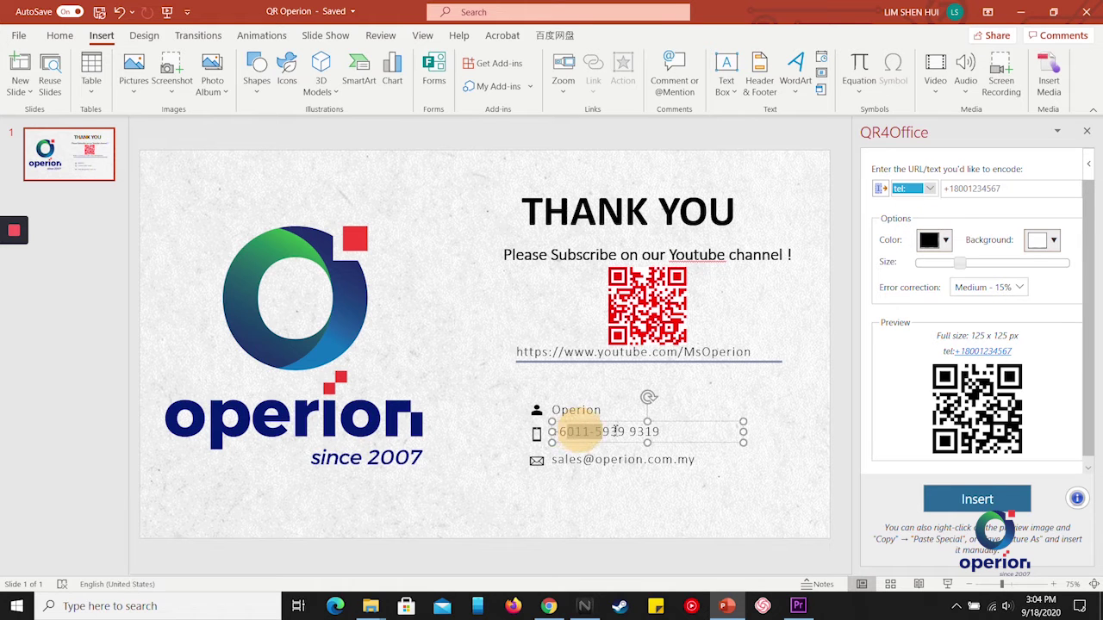
drag(559, 432, 660, 432)
right_click(595, 435)
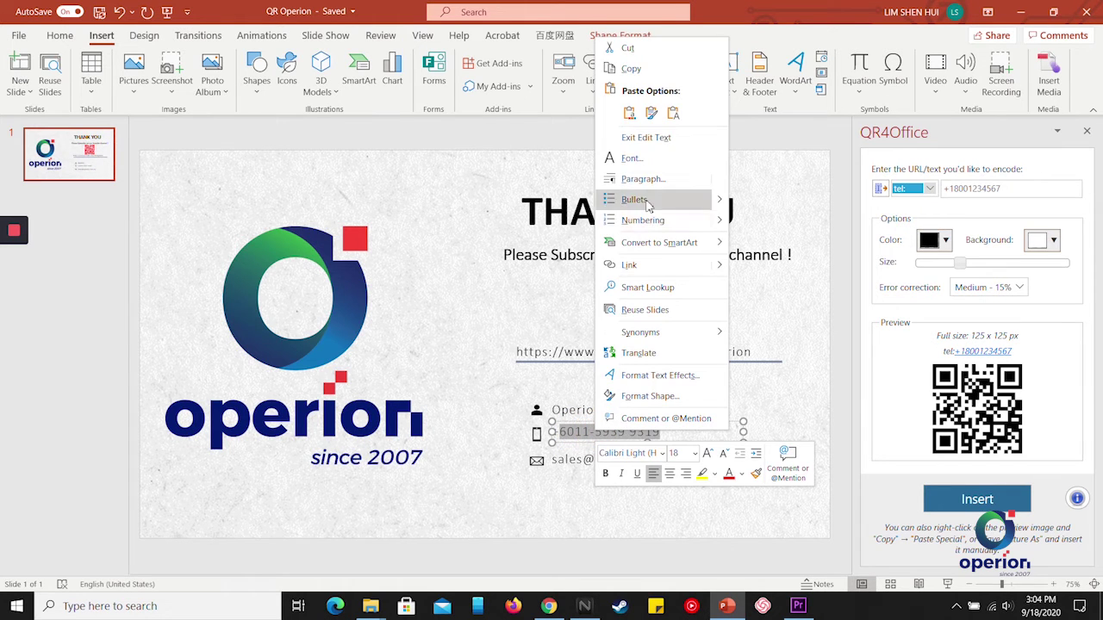
click(629, 113)
click(991, 189)
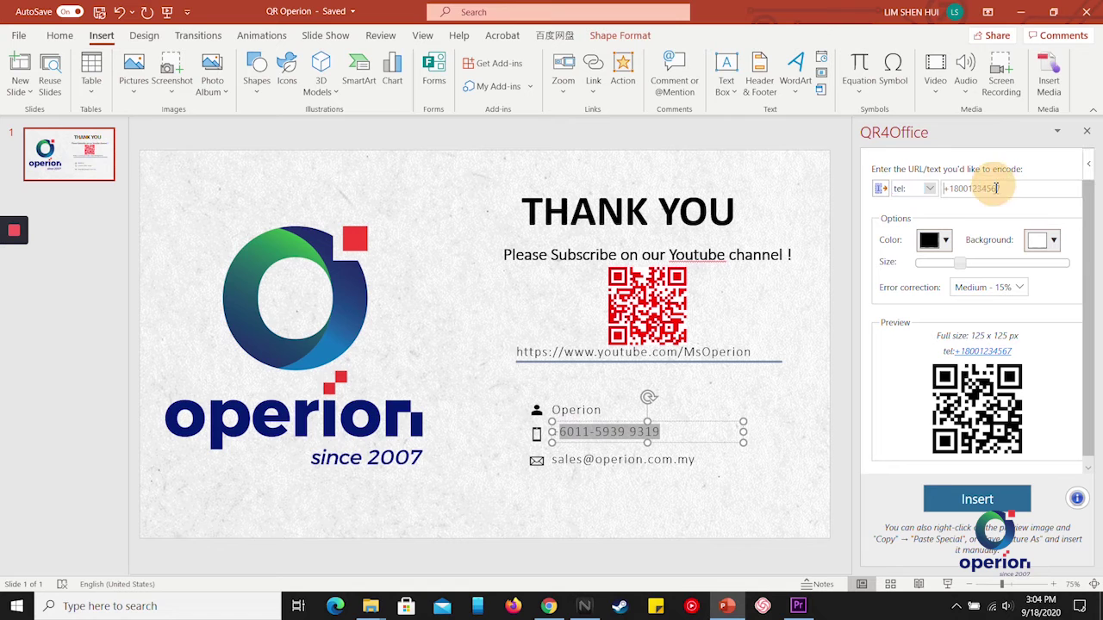
key(ctrl+a)
key(ctrl+v)
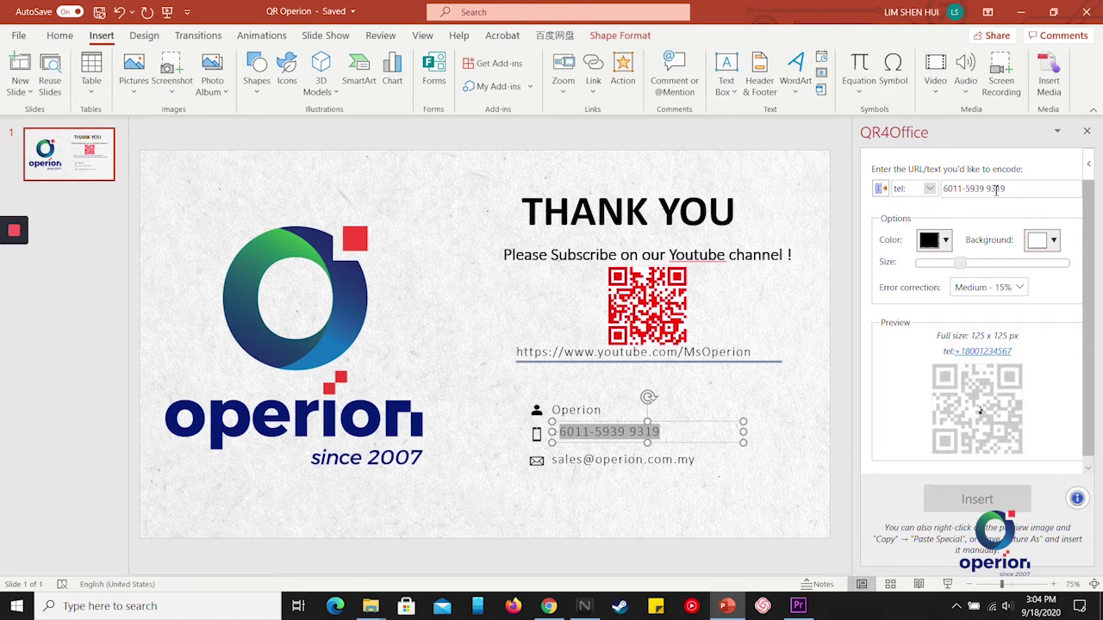
click(946, 188)
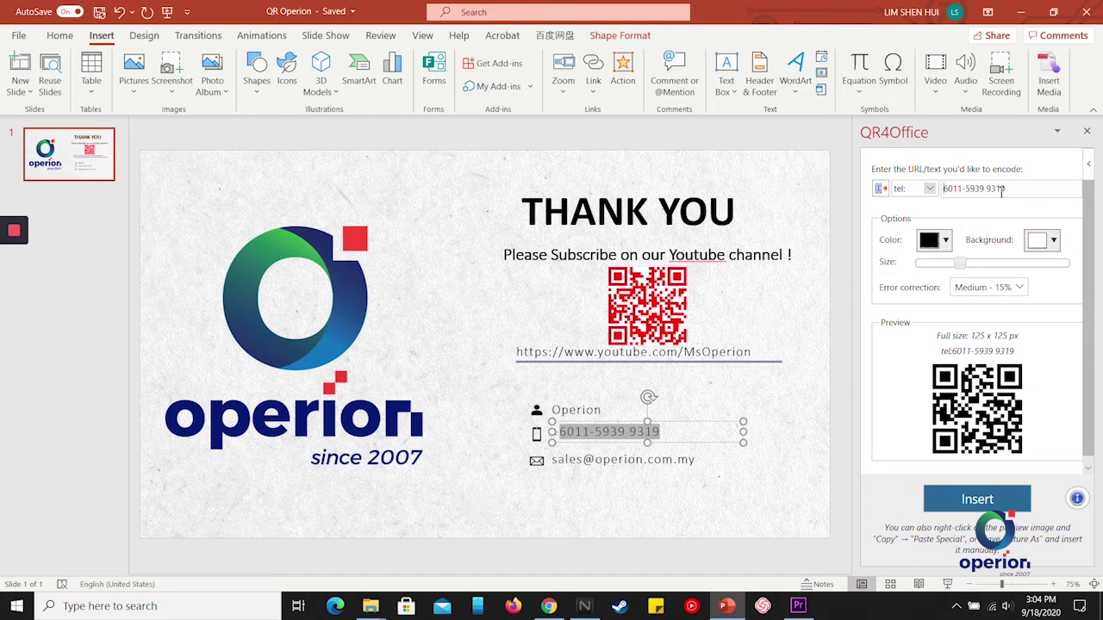
text(+)
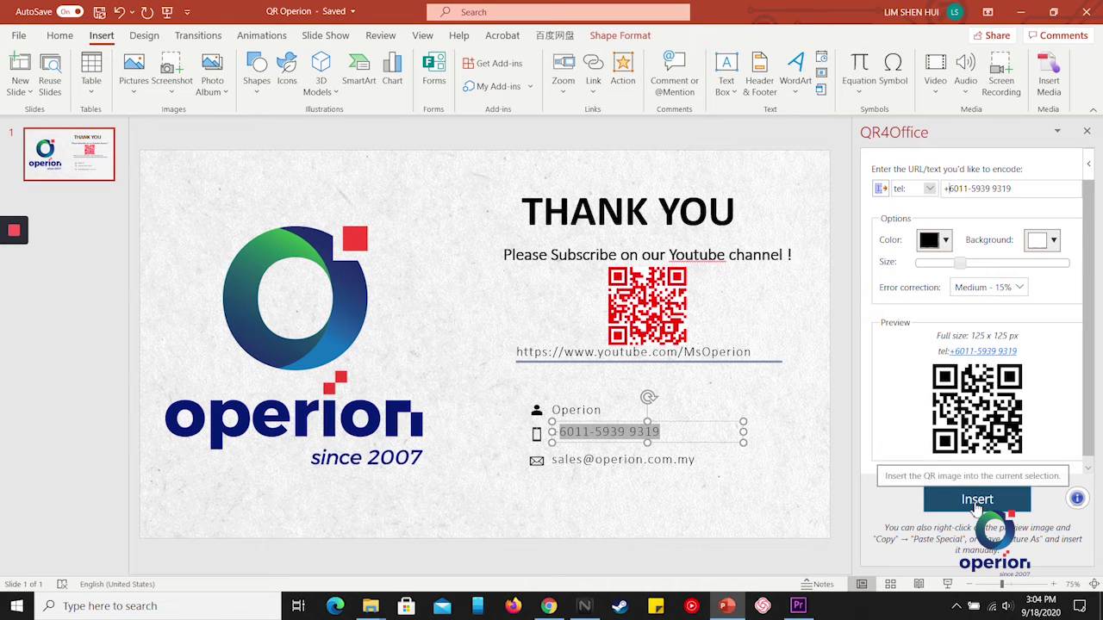
Step: Insert the black phone QR code beside the contact details, then select the email address
click(976, 506)
click(469, 349)
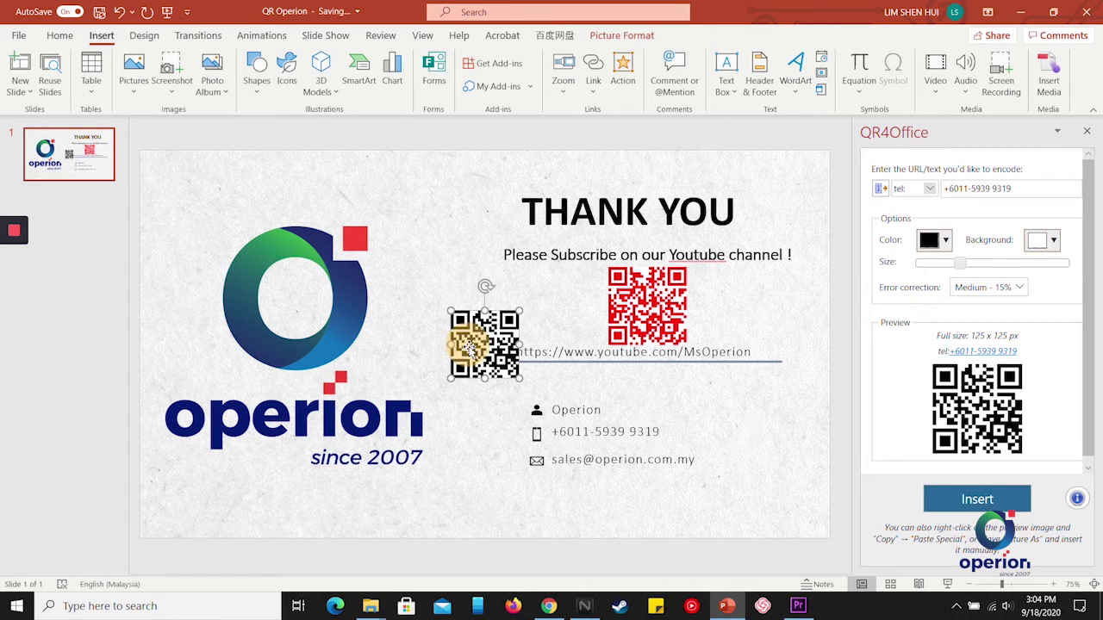
mouse_move(481, 355)
mouse_down()
mouse_move(712, 422)
mouse_move(700, 415)
mouse_up()
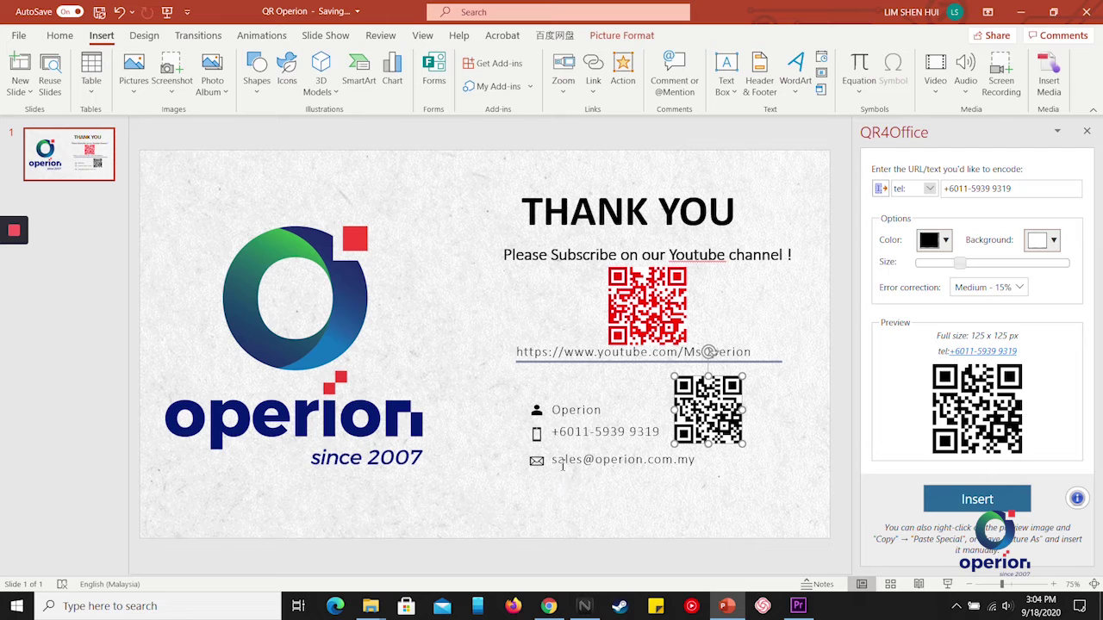
click(562, 459)
drag(696, 459, 553, 460)
key(ctrl+c)
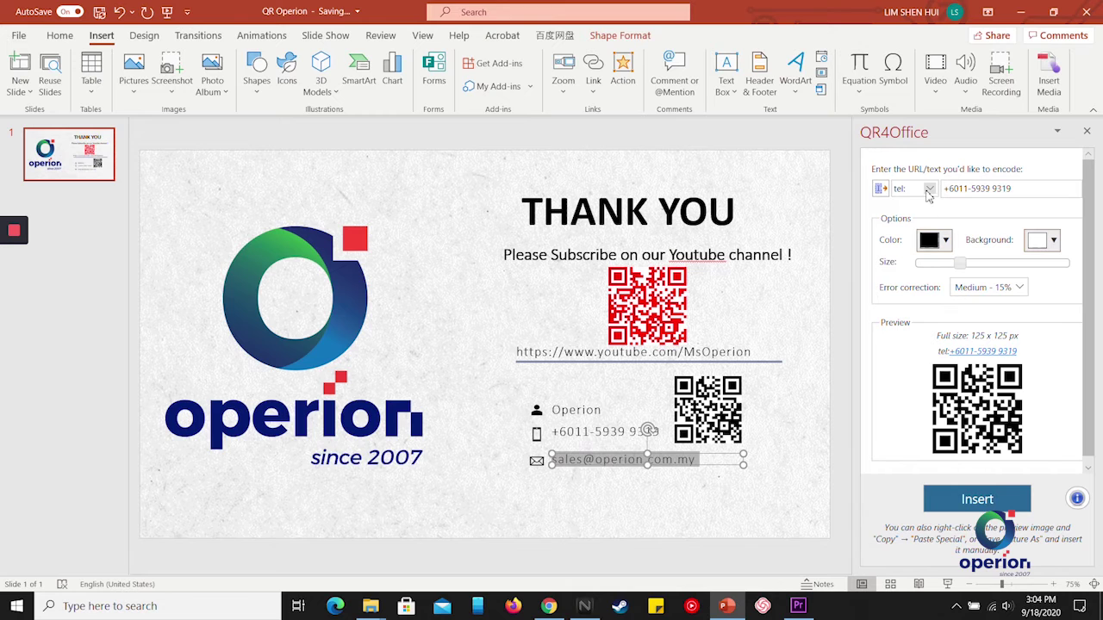
Step: Switch QR4Office to mailto: and replace the phone number with the sales email address
click(931, 193)
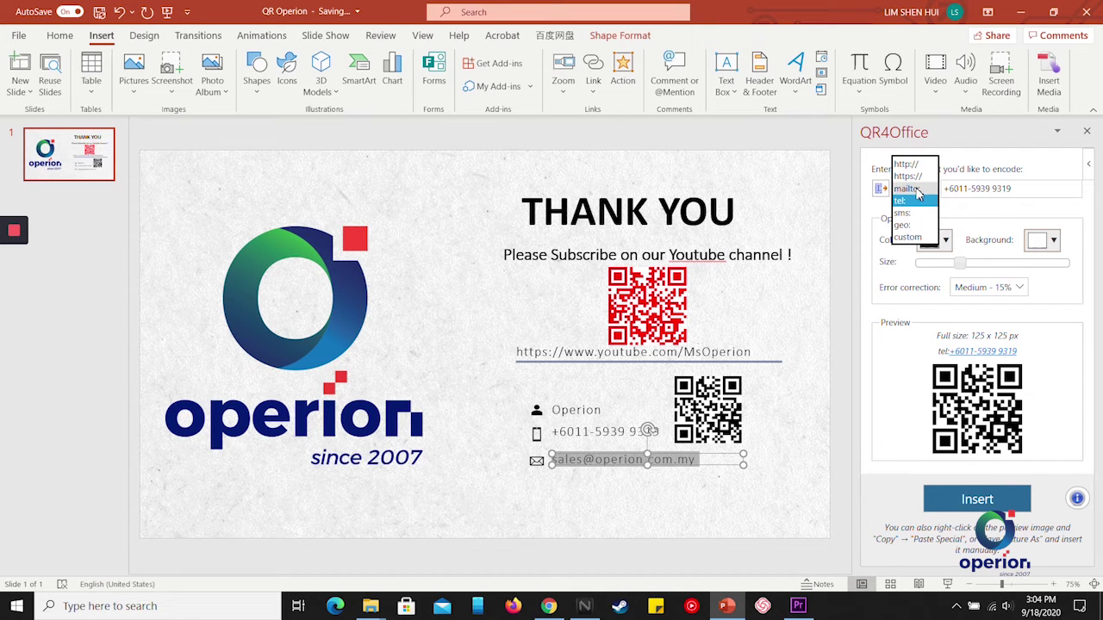
click(916, 190)
click(1008, 188)
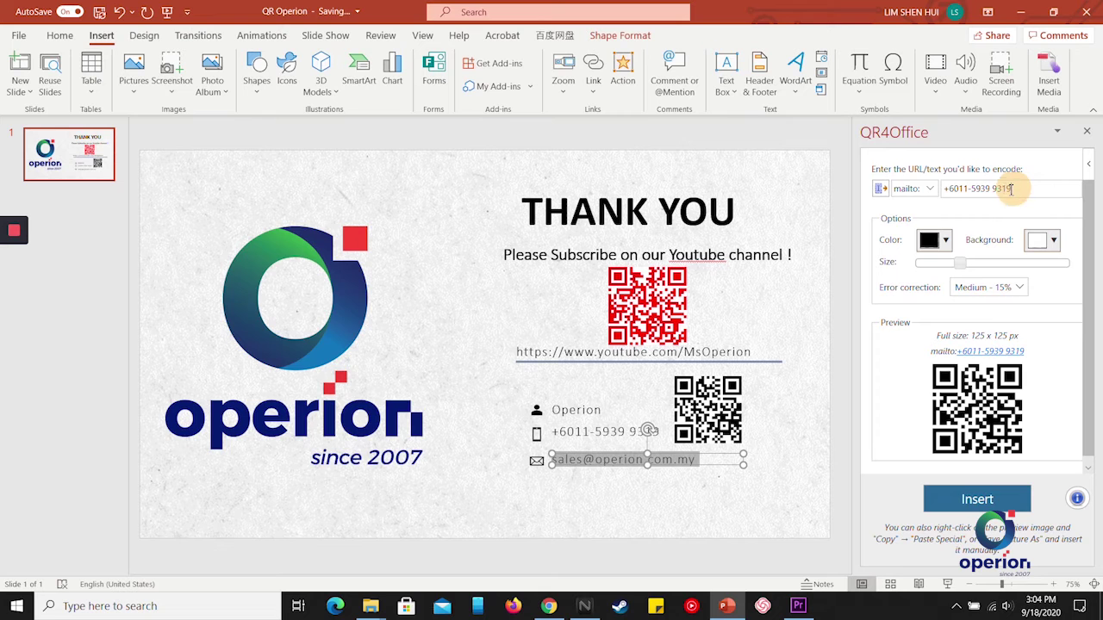
drag(1011, 188, 939, 190)
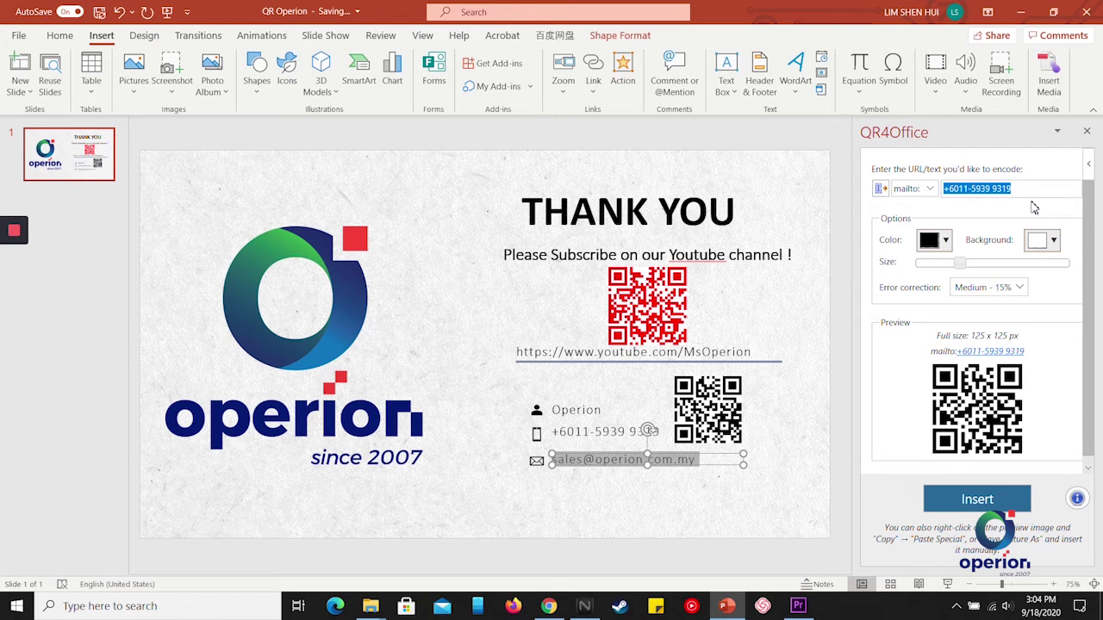
key(ctrl+v)
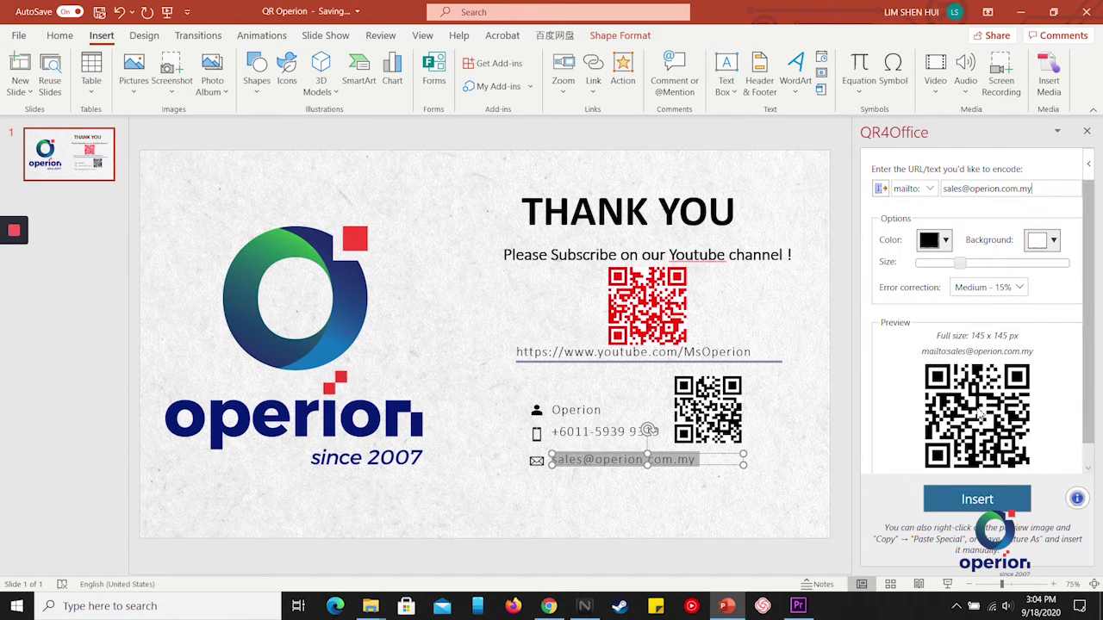
Step: Insert the email QR code at the slide's bottom right and shrink it slightly
click(987, 502)
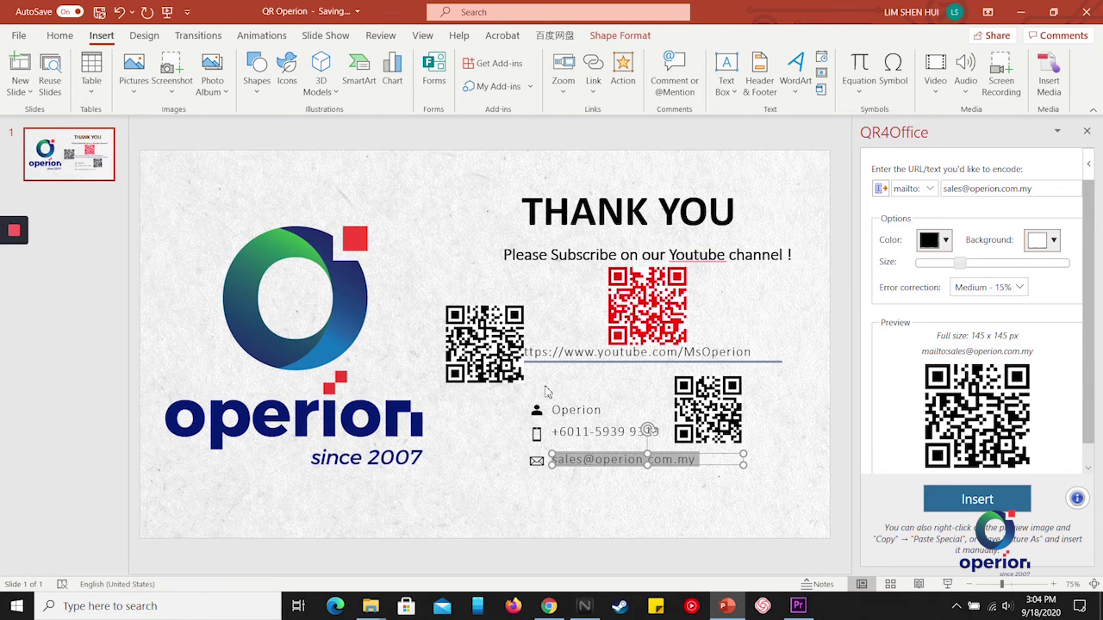
mouse_move(470, 358)
mouse_down()
mouse_move(726, 509)
mouse_move(718, 496)
mouse_up()
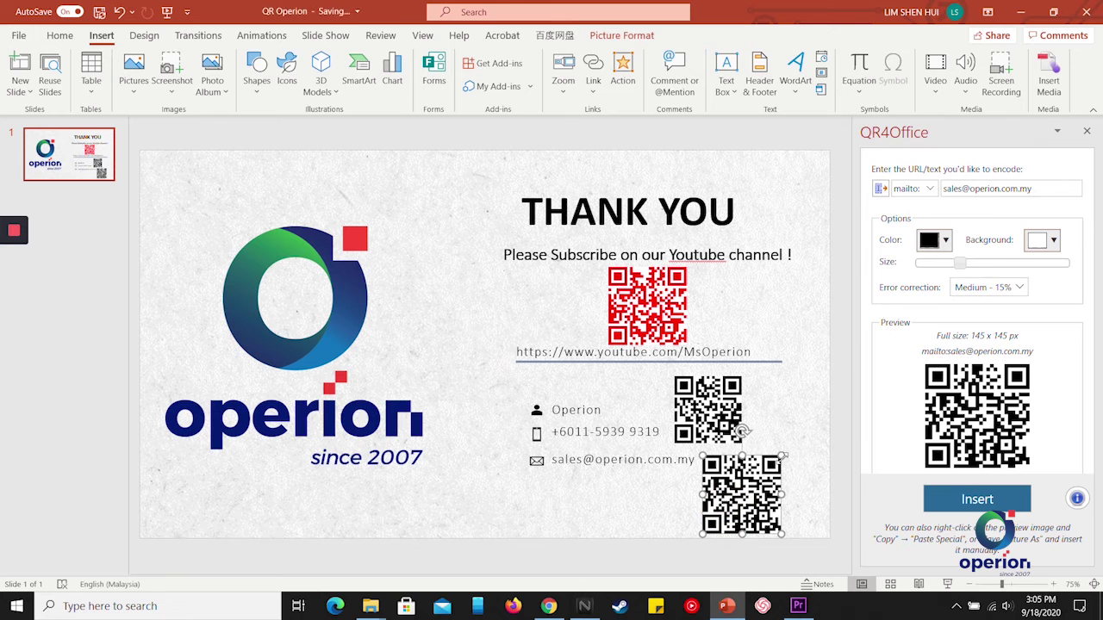
drag(782, 455, 733, 488)
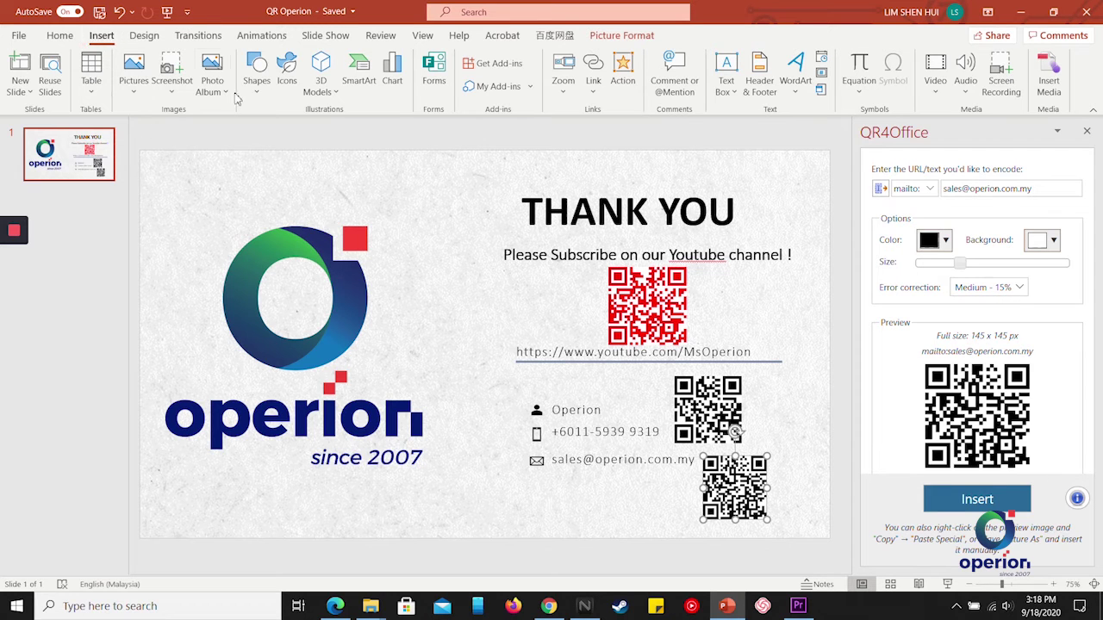
click(498, 89)
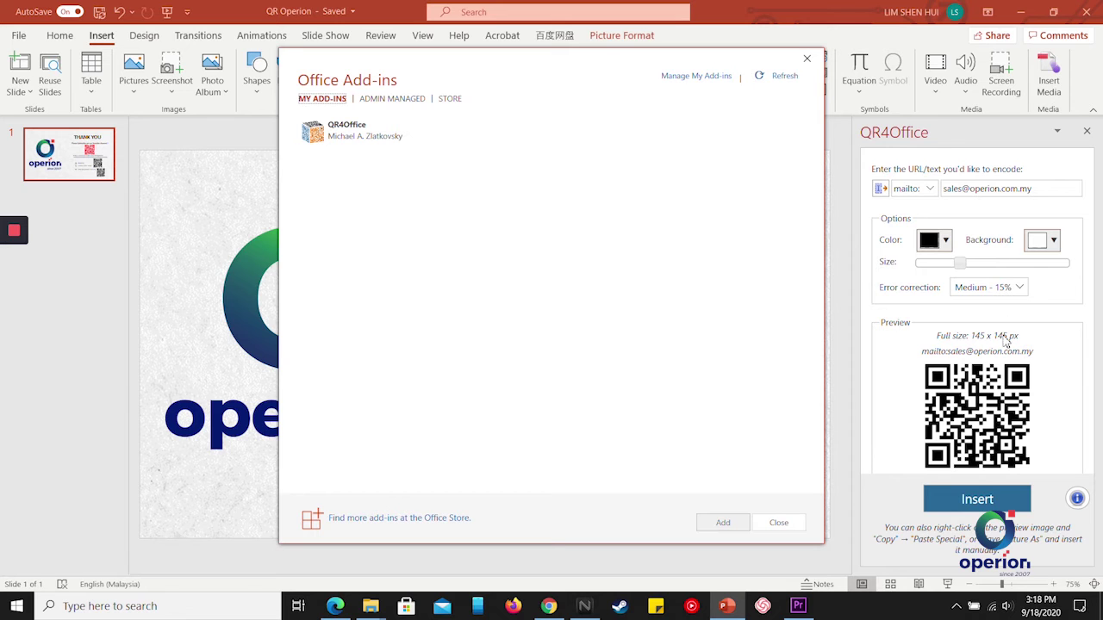
click(782, 524)
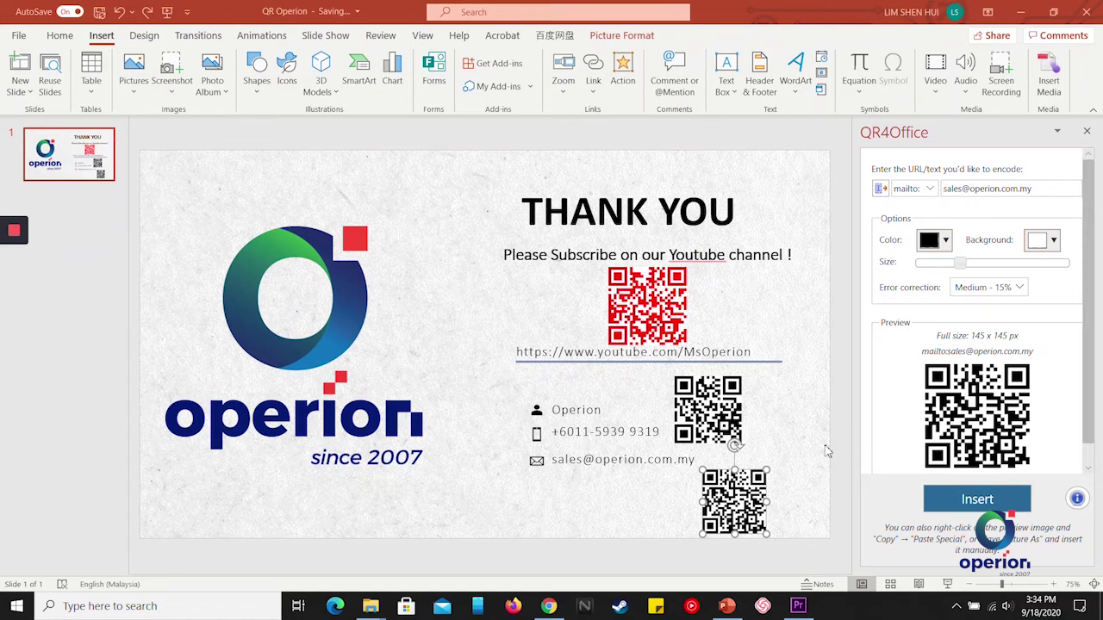
Step: Align the phone and email QR codes in one column right of the contact details
click(732, 507)
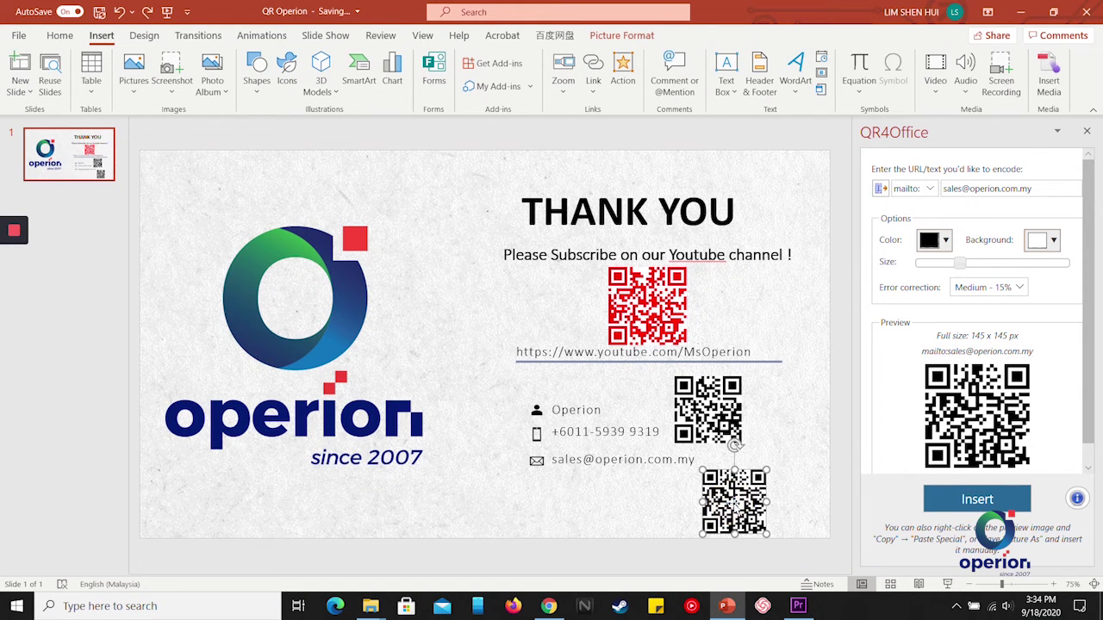
click(733, 505)
drag(733, 503, 740, 497)
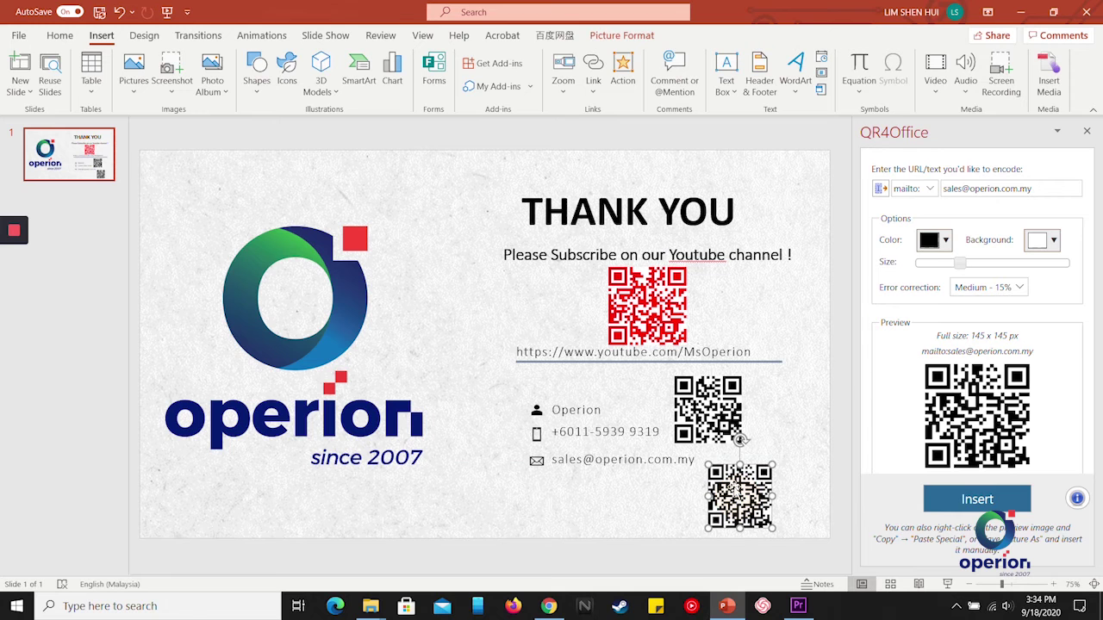
drag(716, 424, 750, 431)
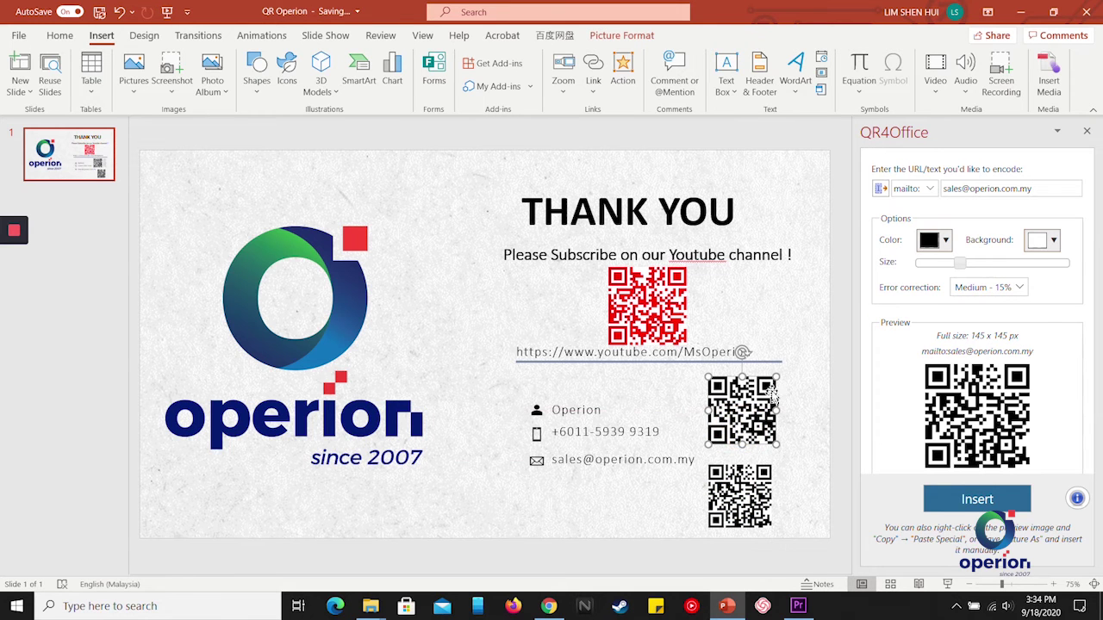
drag(771, 382, 769, 381)
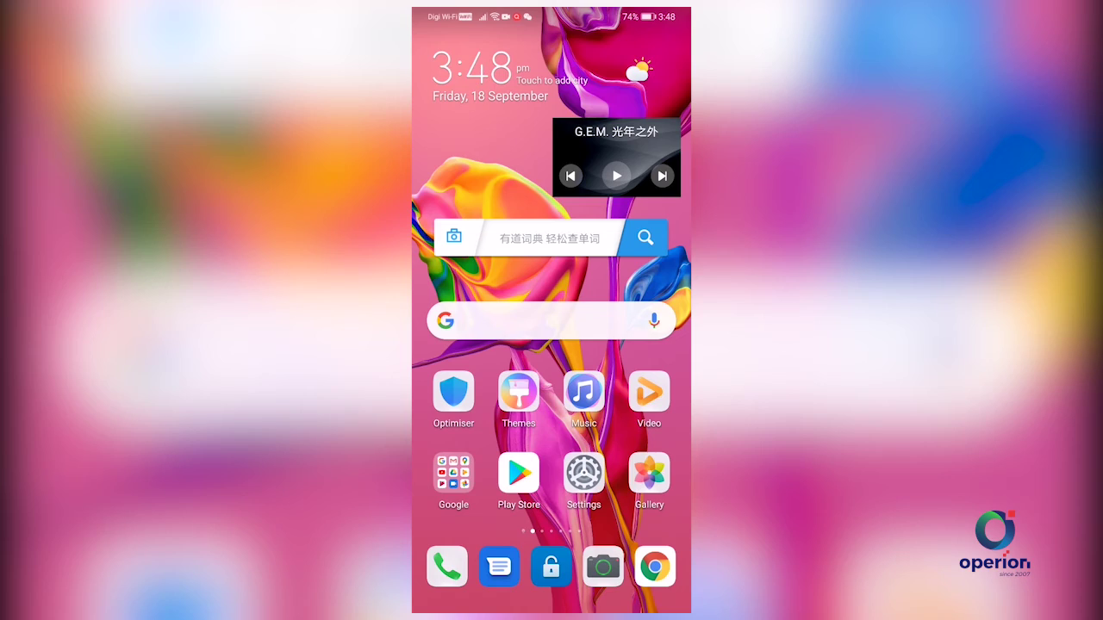
Step: Scan the red QR code with the phone camera's scanner, then return to the code scanner
click(603, 566)
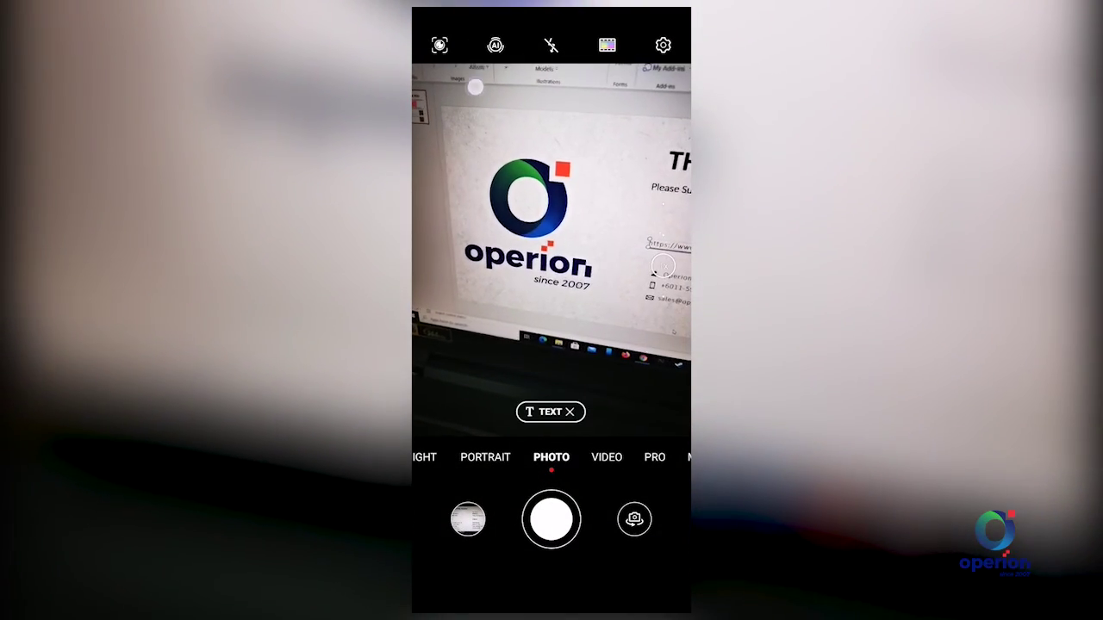
click(439, 45)
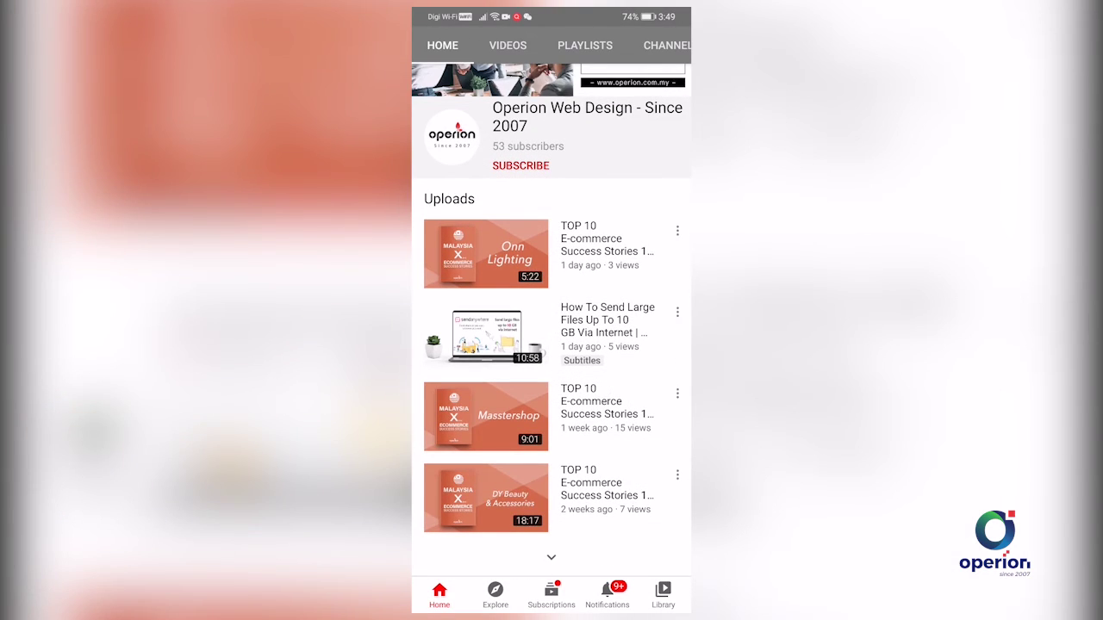
drag(551, 613, 551, 388)
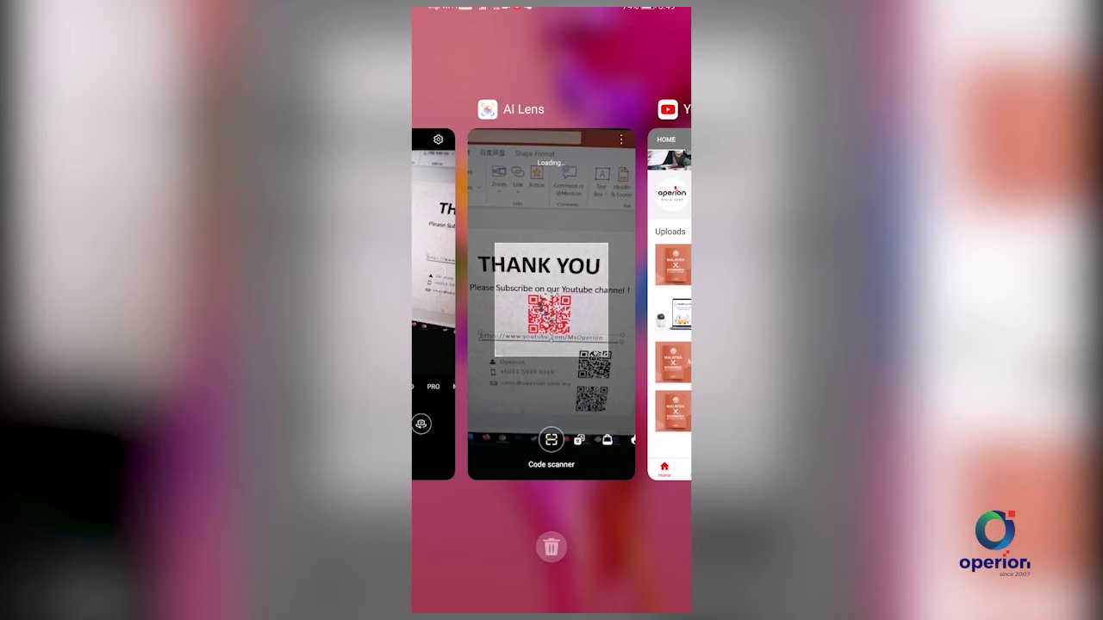
click(566, 388)
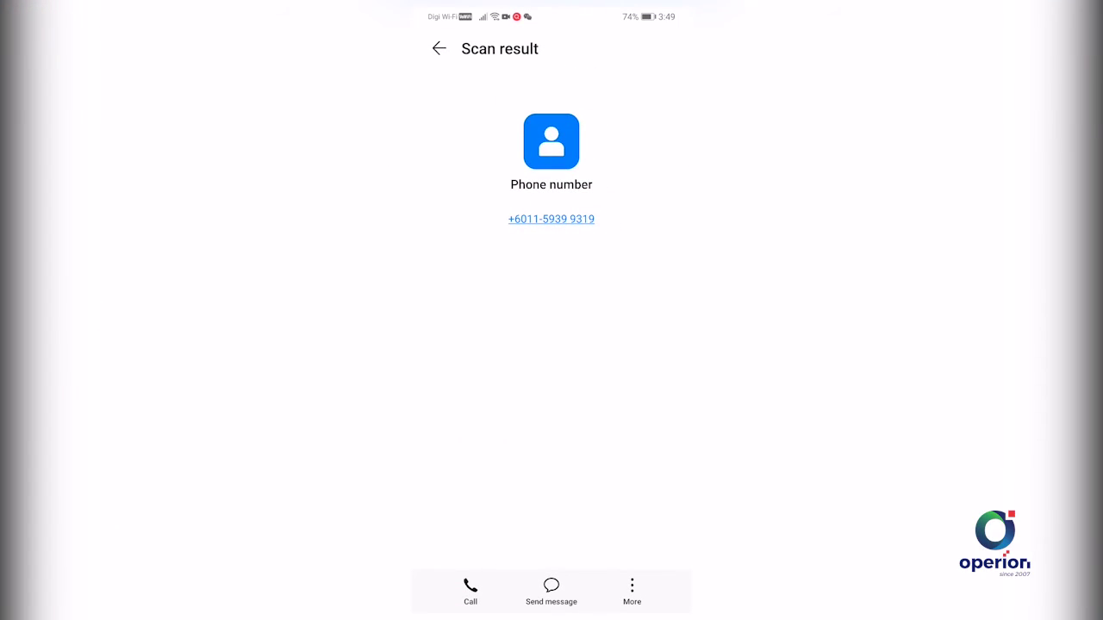
Step: Leave the phone-number result through recent apps and reopen the live code scanner
drag(551, 610, 551, 362)
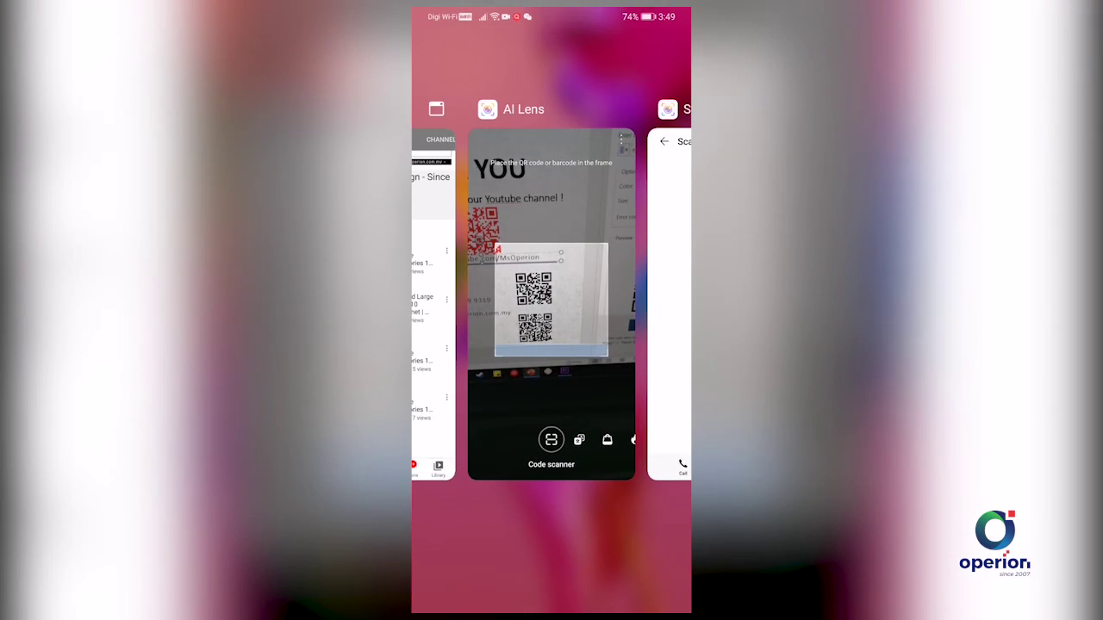
click(552, 301)
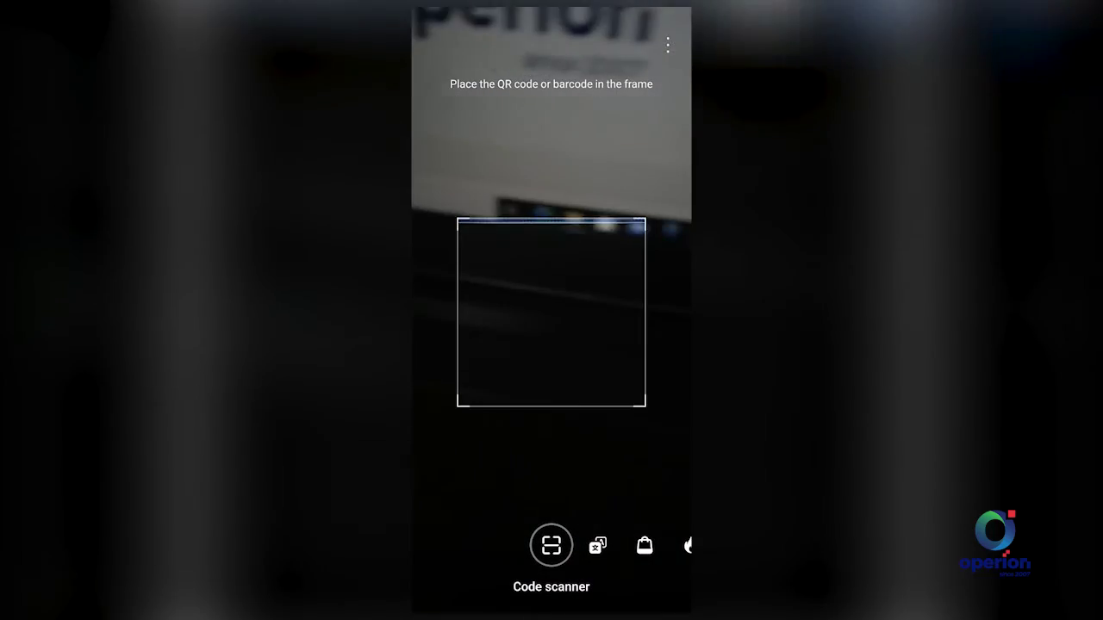